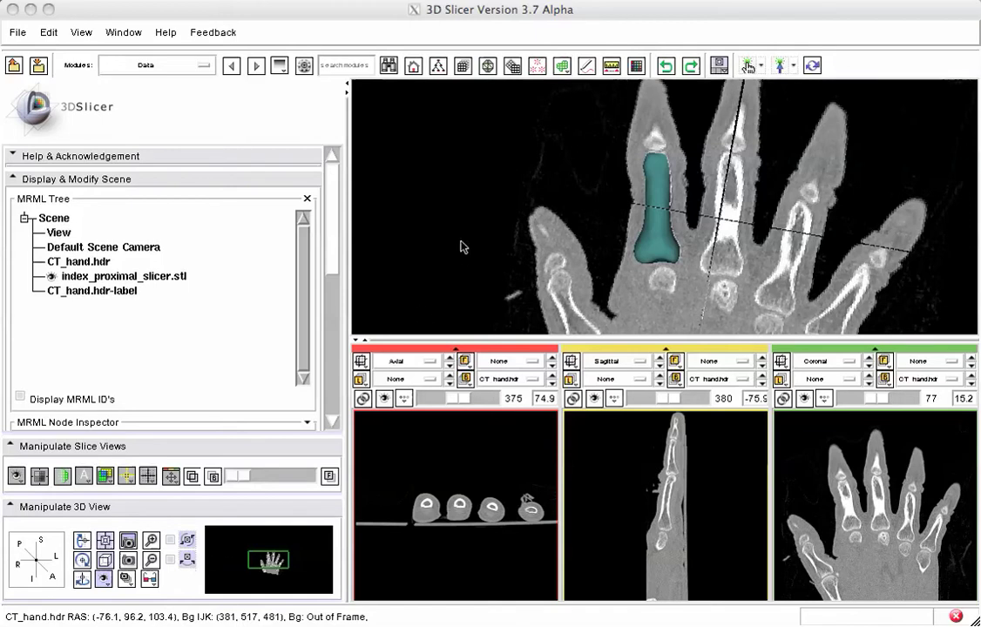
Tilt the hand view, toggle index_proximal_slicer.stl visibility until shown, then go to Volumes
left_click_drag(477, 254, 519, 247)
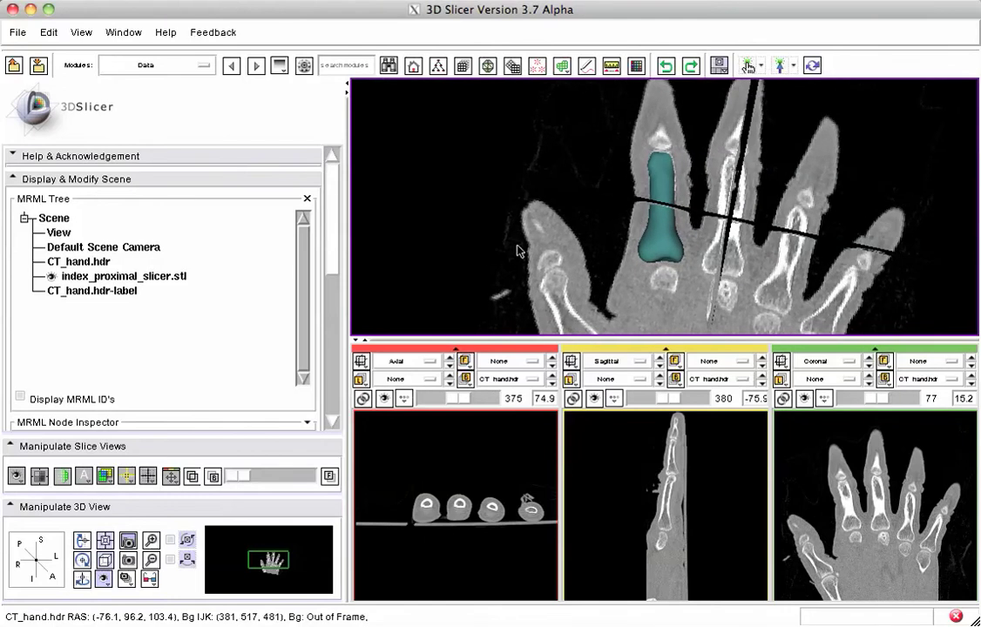
left_click(51, 278)
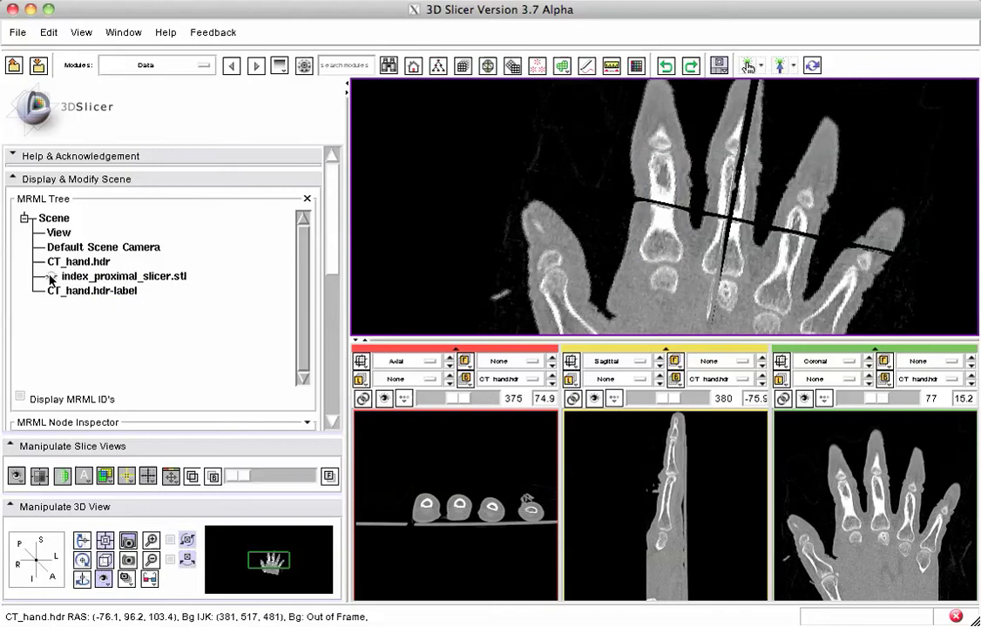
left_click(50, 280)
left_click(50, 279)
left_click(50, 279)
left_click(50, 279)
left_click(51, 279)
left_click(50, 279)
left_click(50, 279)
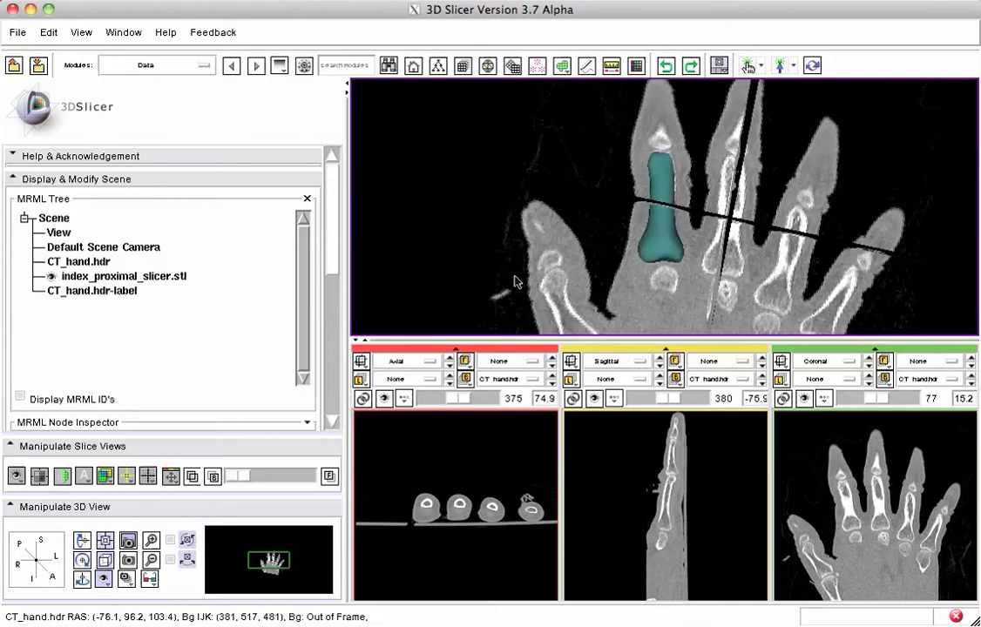
left_click_drag(527, 206, 580, 228)
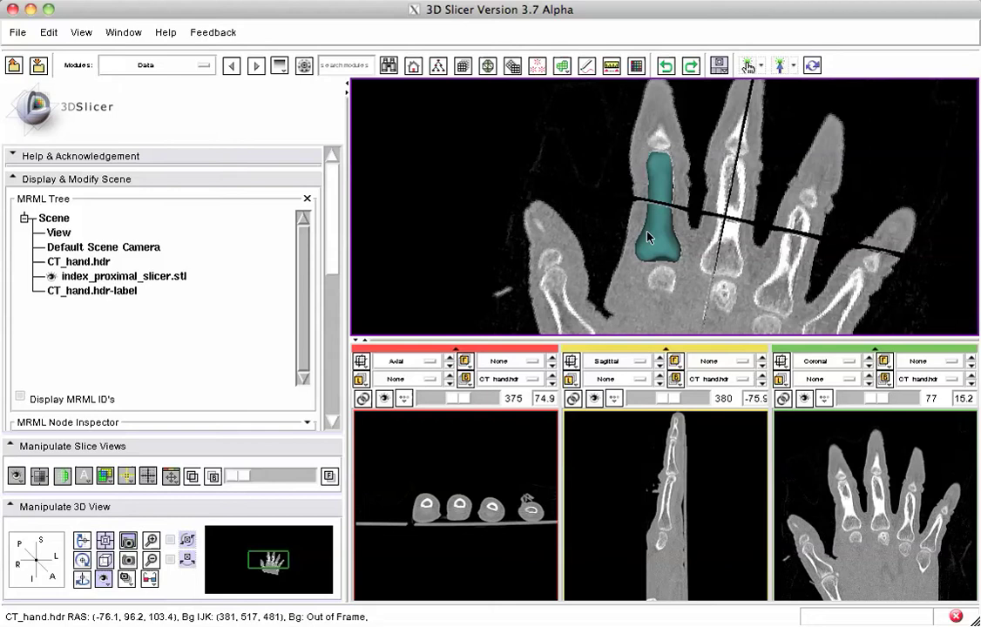
left_click(462, 67)
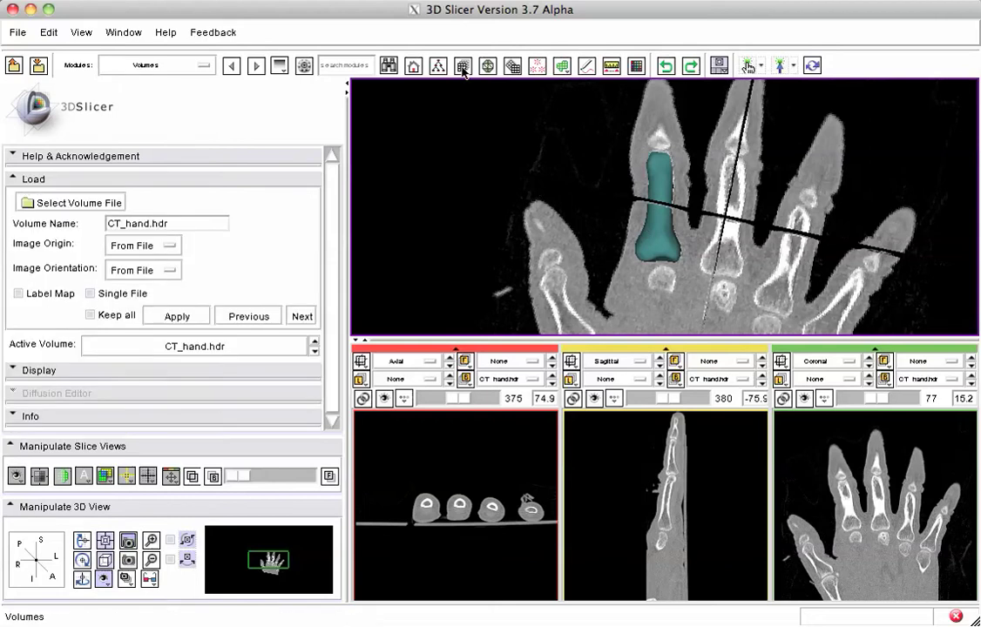
Load 3rd-proximal-smoothed-dialated-label.nrrd as a label map volume
left_click(111, 204)
left_click(505, 261)
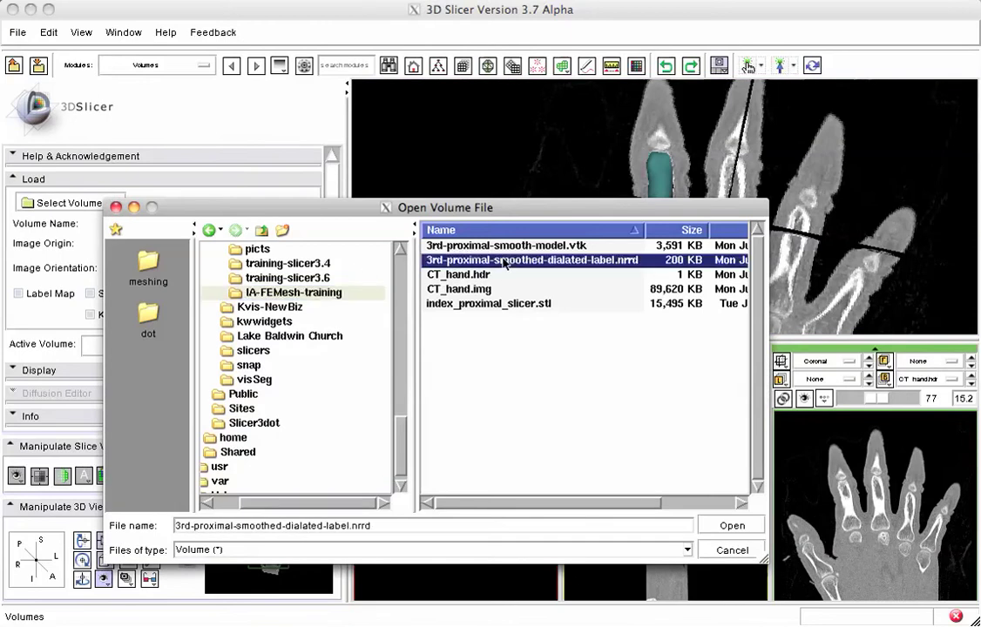
left_click(732, 526)
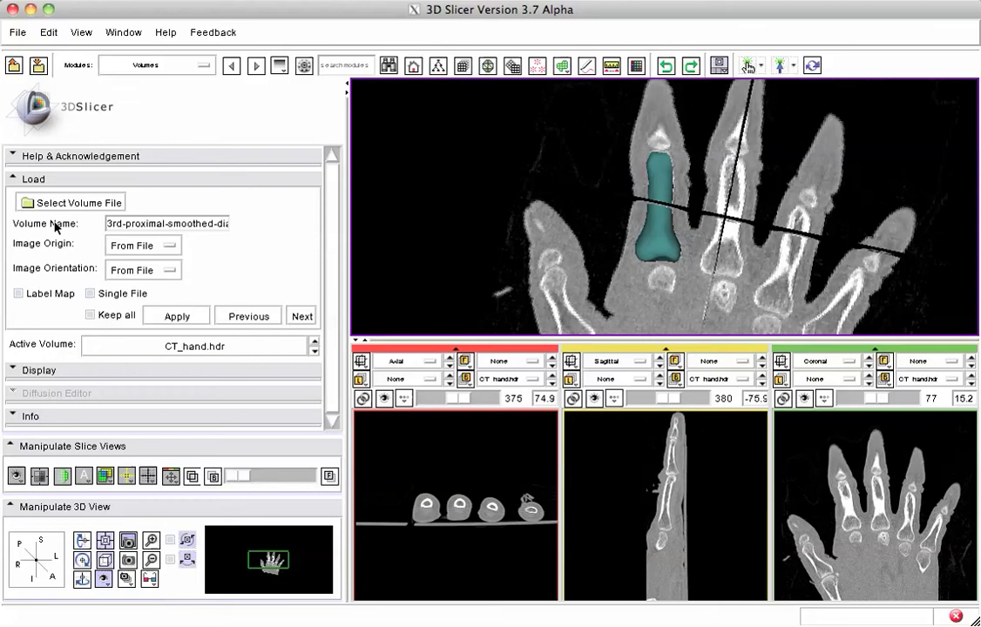
left_click(19, 294)
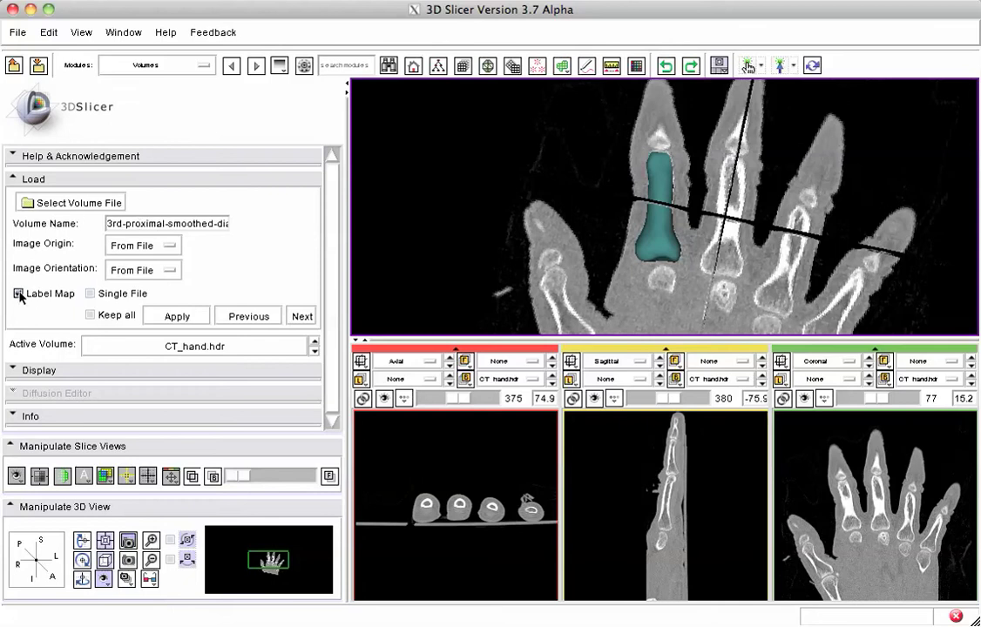
left_click(179, 318)
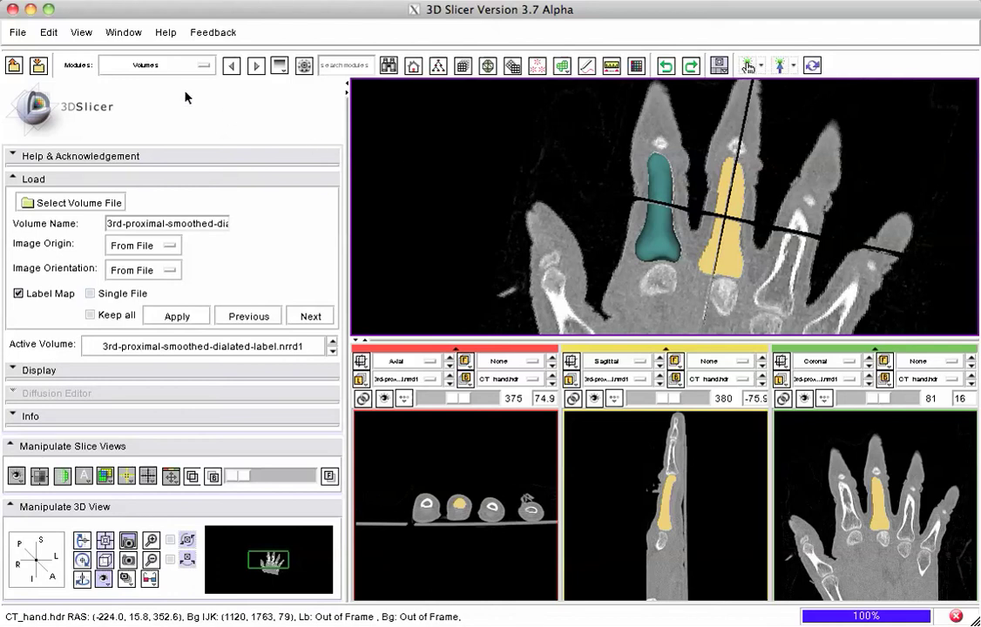
left_click(150, 67)
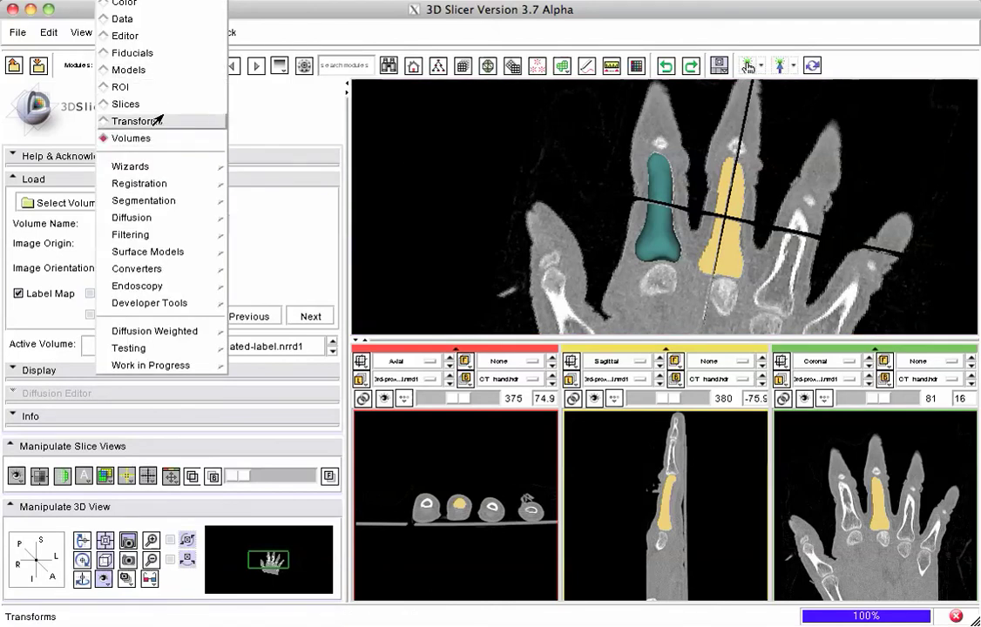
In Model Maker, set the 3rd-proximal label map as the input volume
mouse_move(137, 225)
mouse_move(120, 254)
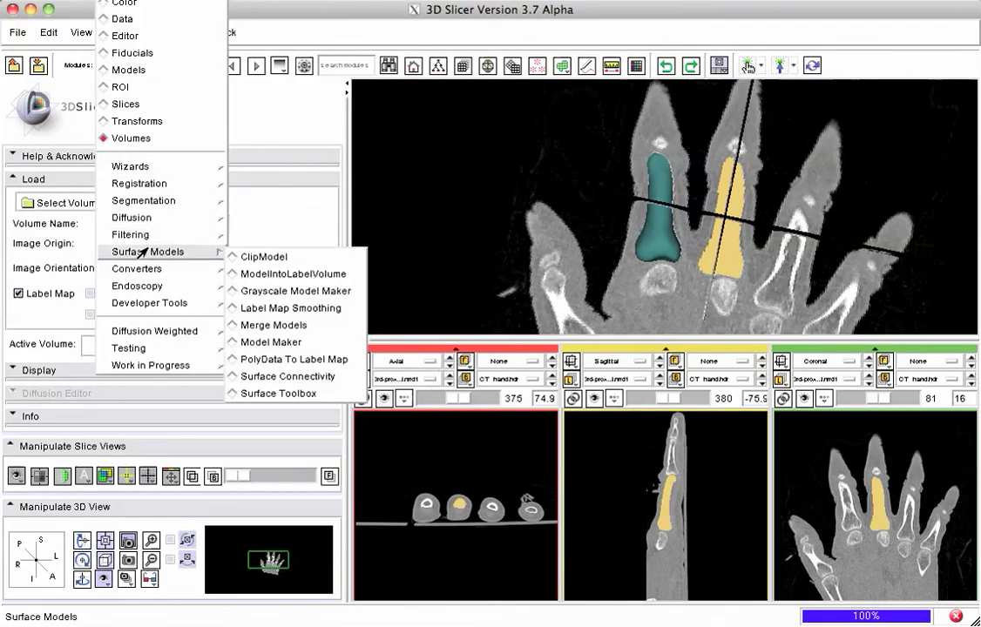
left_click(268, 342)
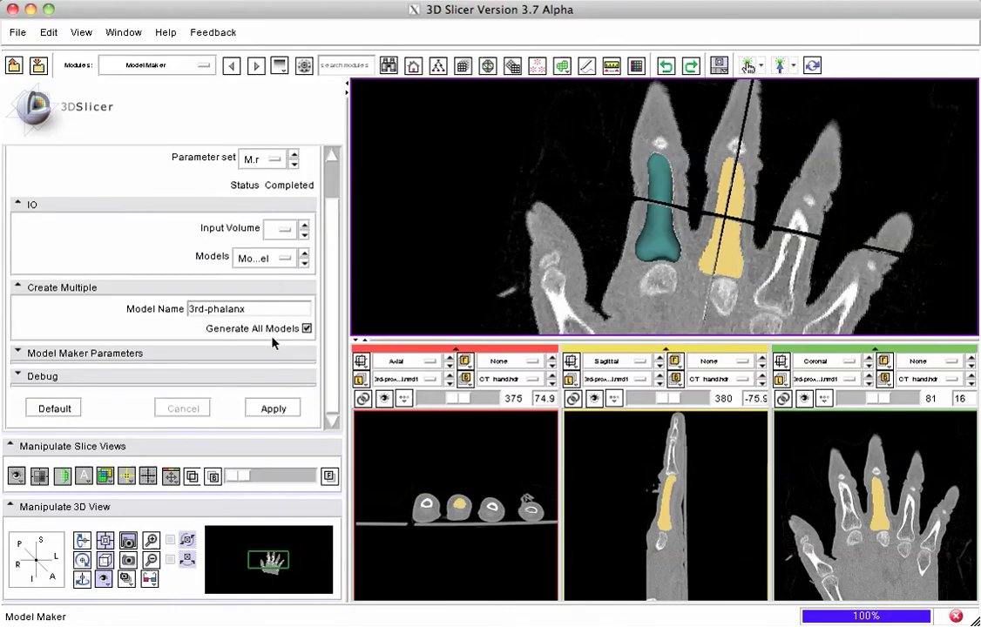
left_click(277, 230)
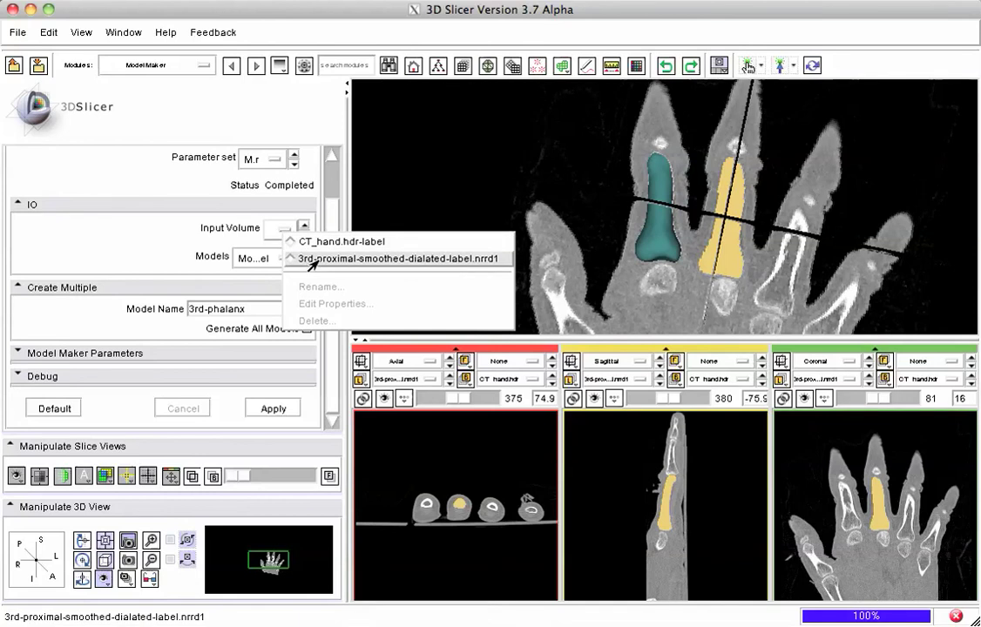
left_click(415, 262)
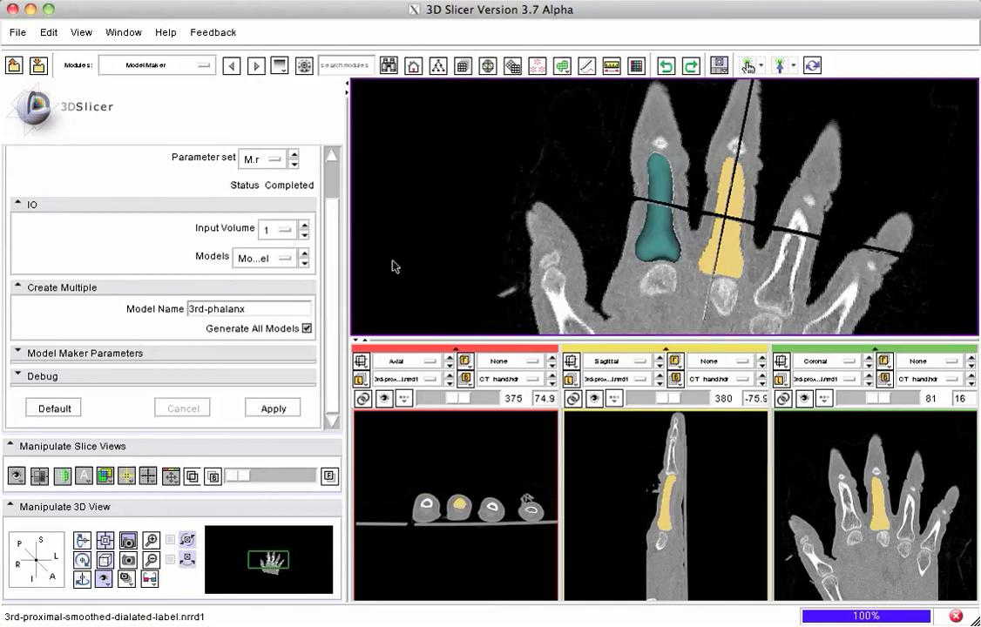
Output to a new model hierarchy named 3rd-phalanx-v2, generate the model, and return to Data
left_click(273, 259)
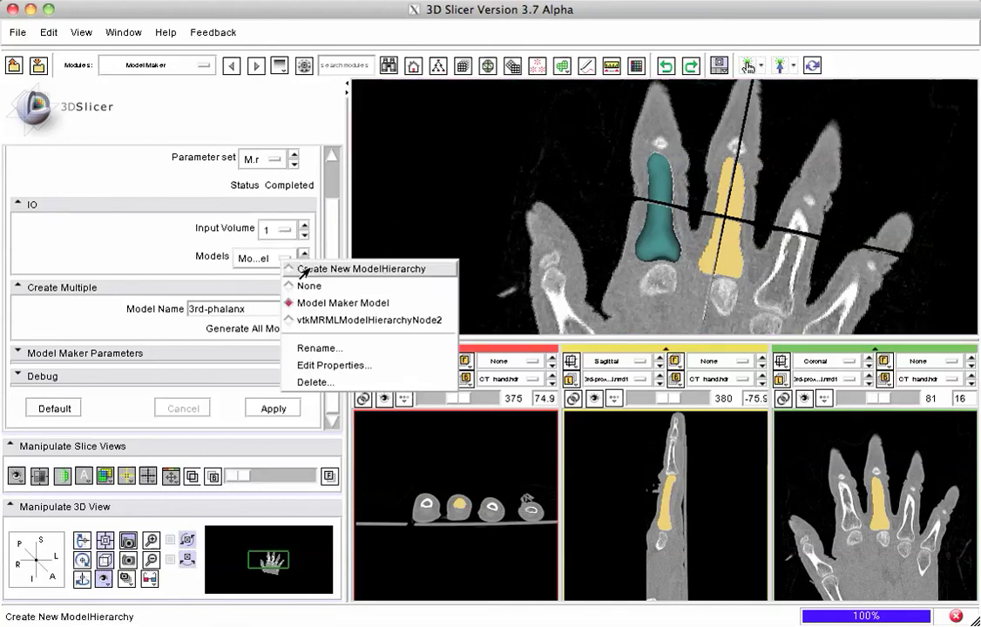
left_click(296, 268)
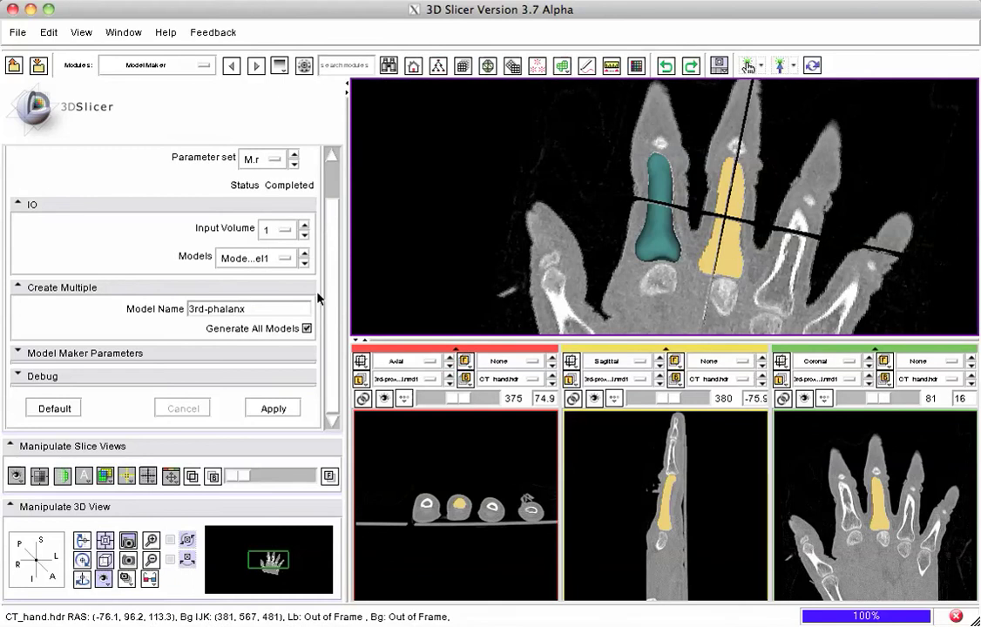
left_click(260, 307)
type("-v2")
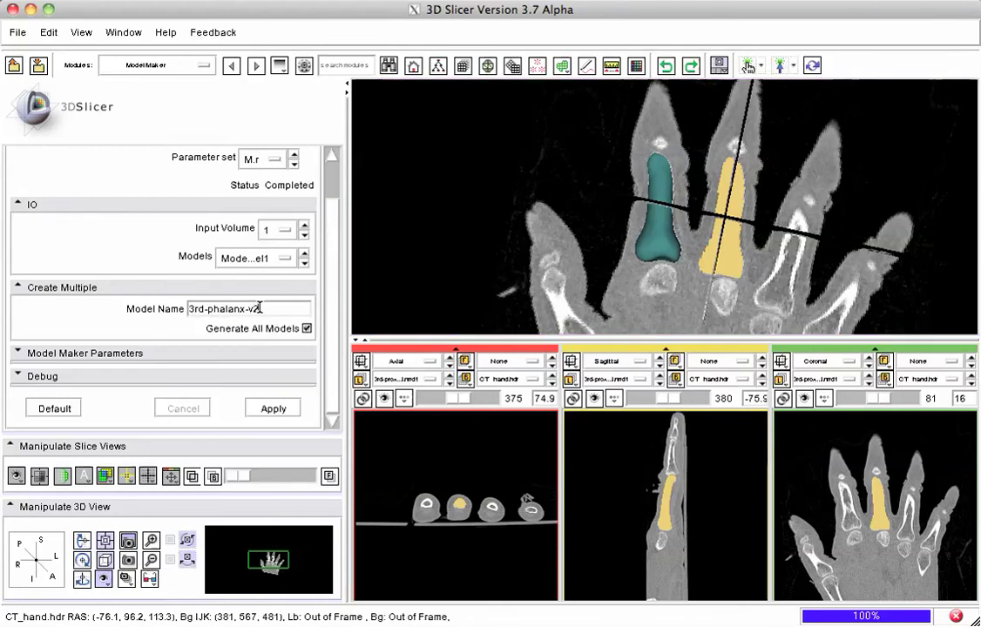
left_click(277, 407)
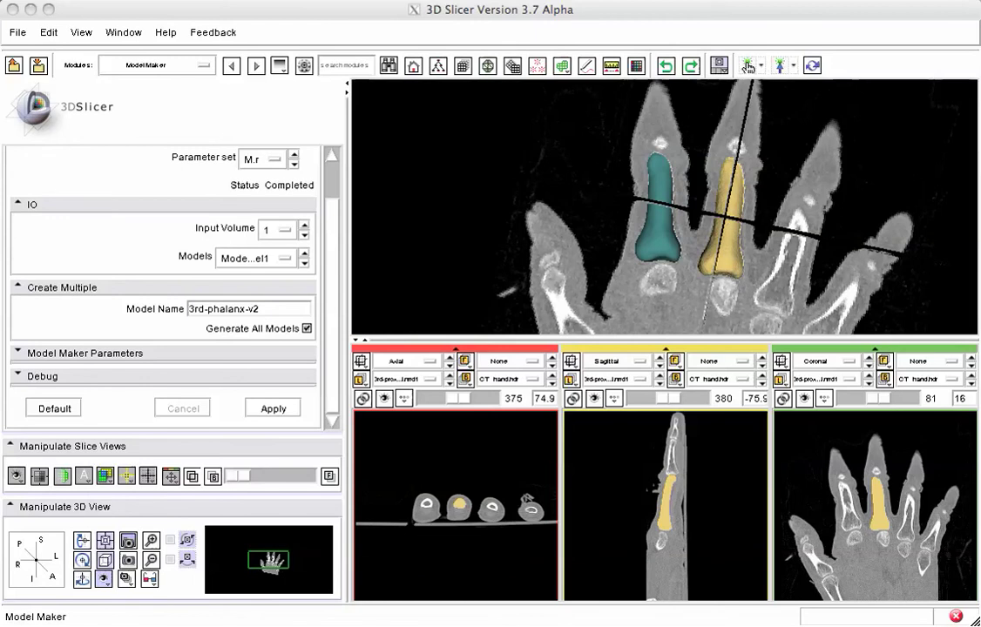
left_click(437, 68)
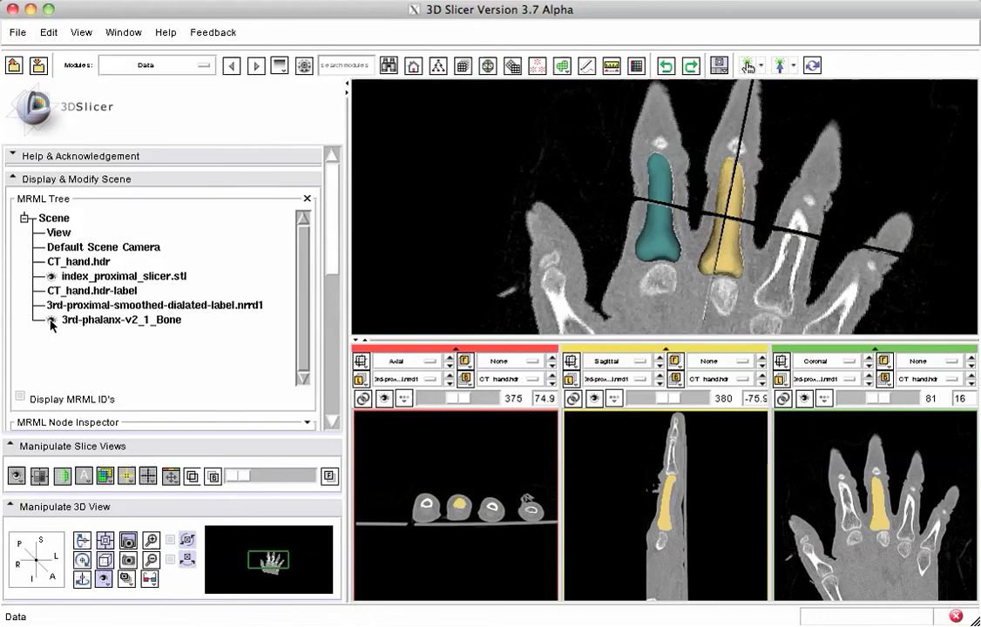
Move the sagittal slice to 300 and rotate the 3D view to inspect both bone models
mouse_move(514, 178)
left_mouse_down()
mouse_move(627, 223)
mouse_move(507, 192)
left_mouse_up()
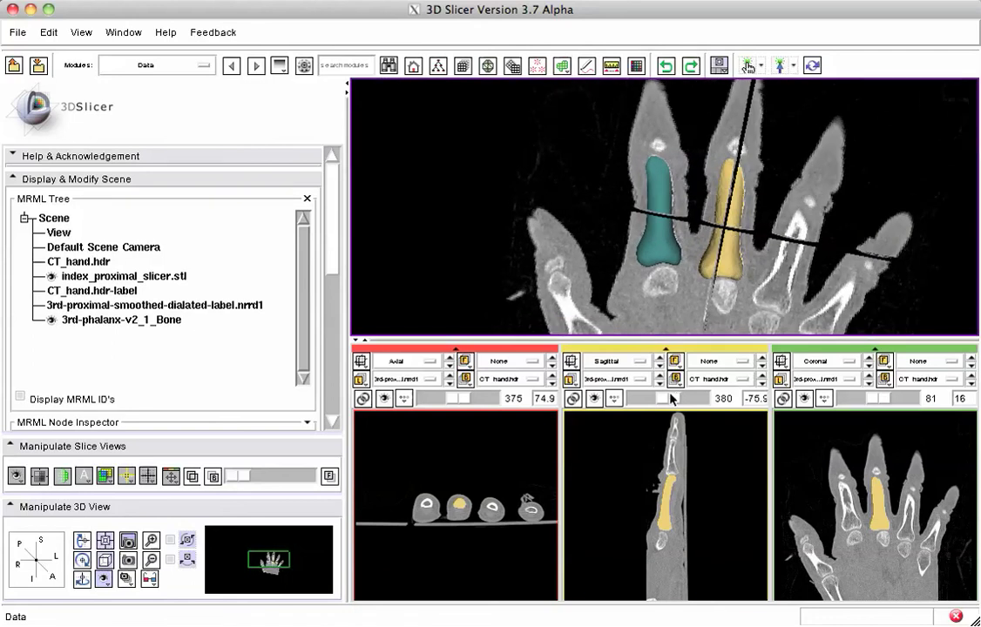
left_click_drag(684, 399, 670, 399)
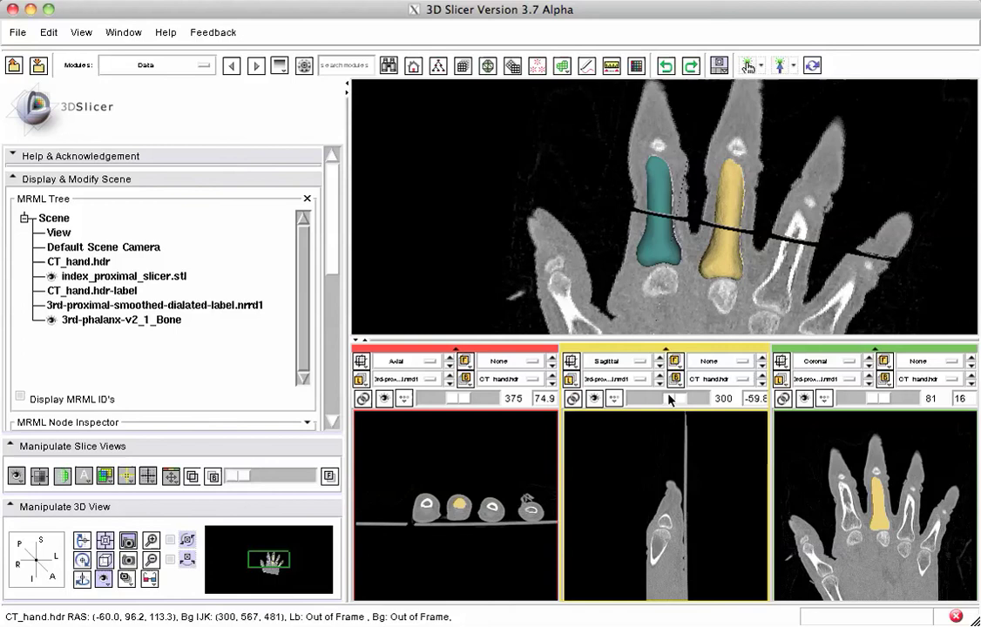
left_click_drag(622, 220, 573, 170)
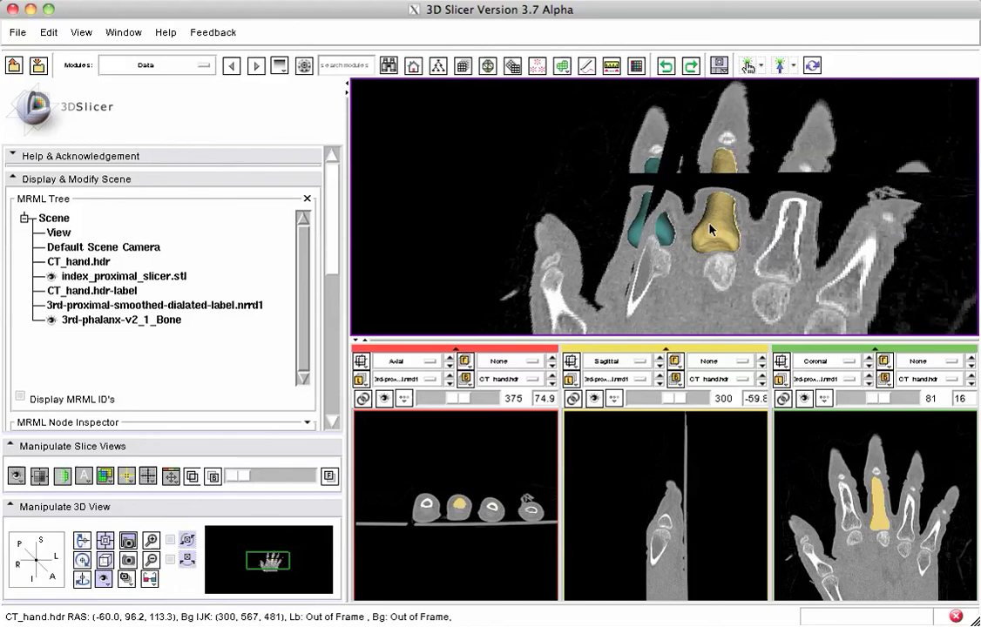
left_click(196, 67)
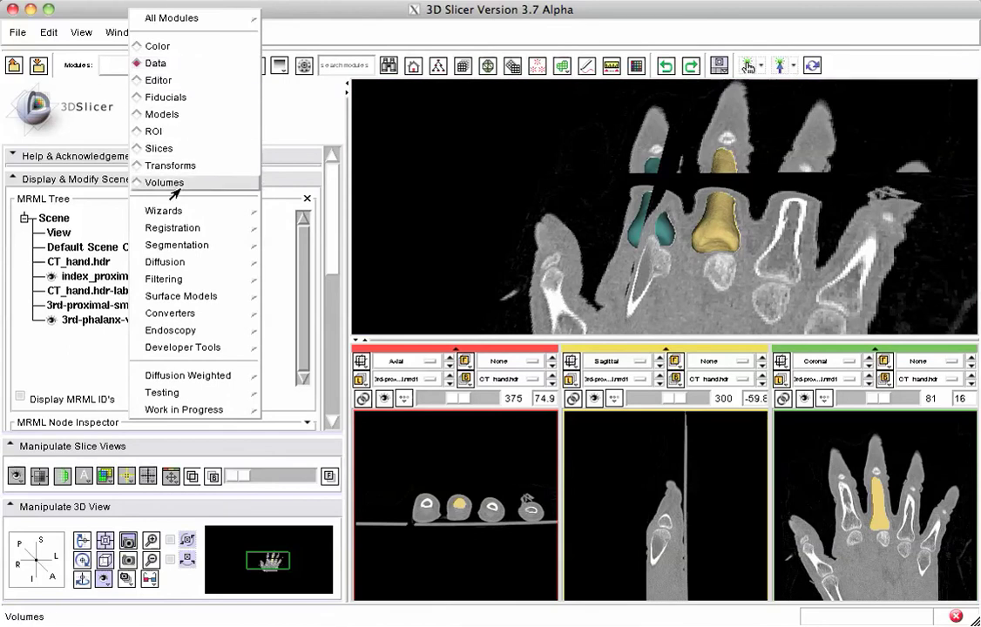
Open IA_FEMesh and set the Surface action to Import Model
mouse_move(193, 210)
left_click(277, 219)
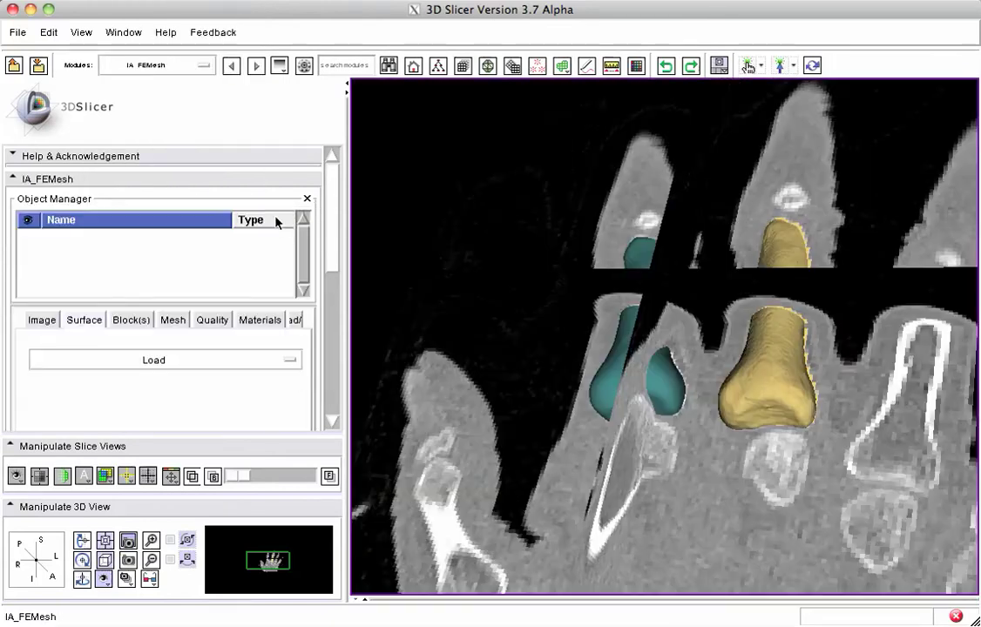
left_click(135, 359)
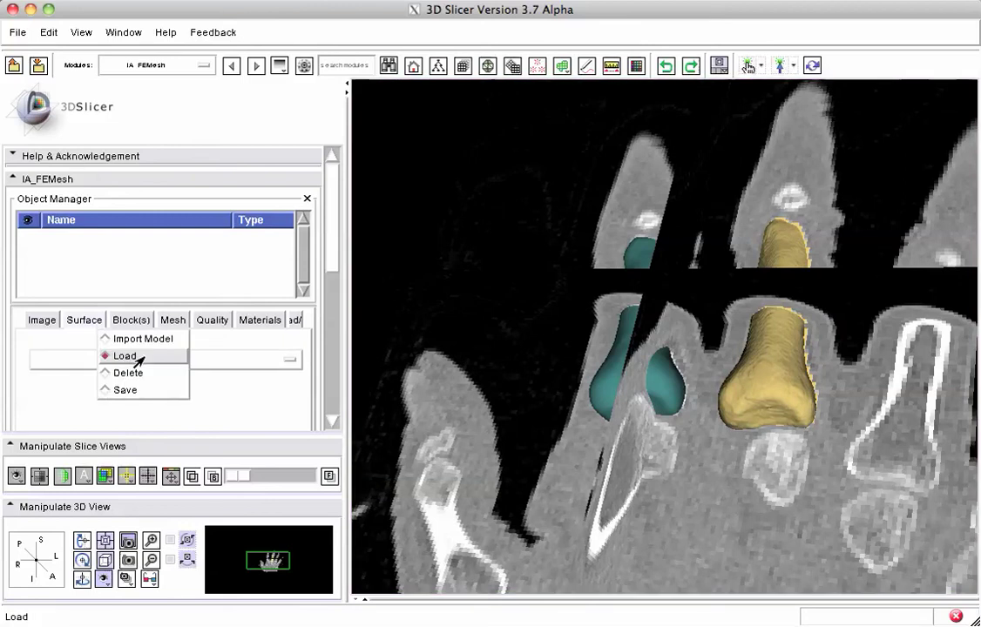
left_click(130, 341)
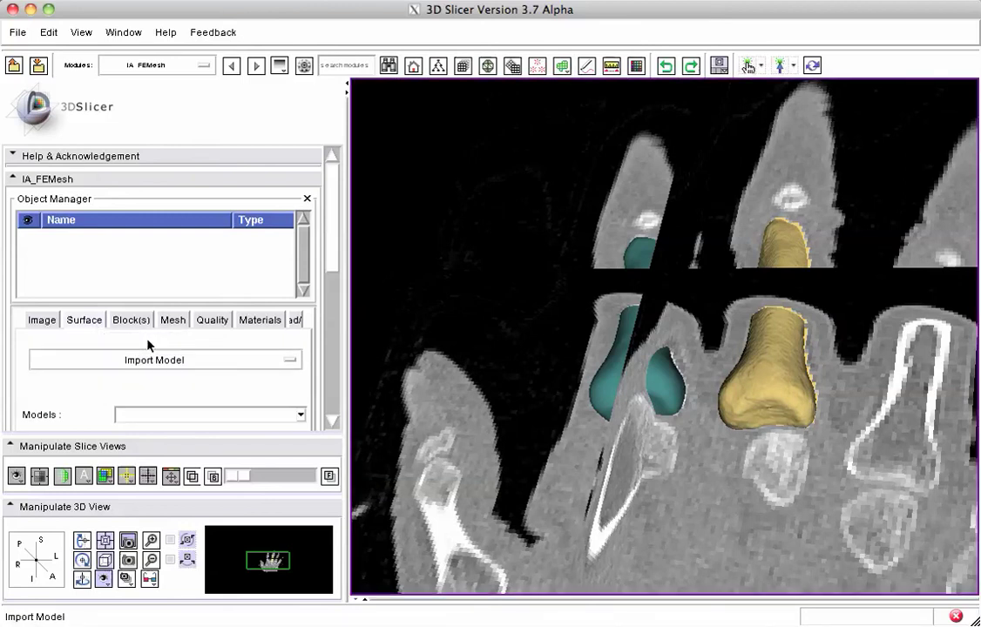
Select the 3rd-phalanx-v2_1_Bone model and import it as a surface
left_click_drag(330, 218, 337, 247)
scroll(337, 247, "down", 2)
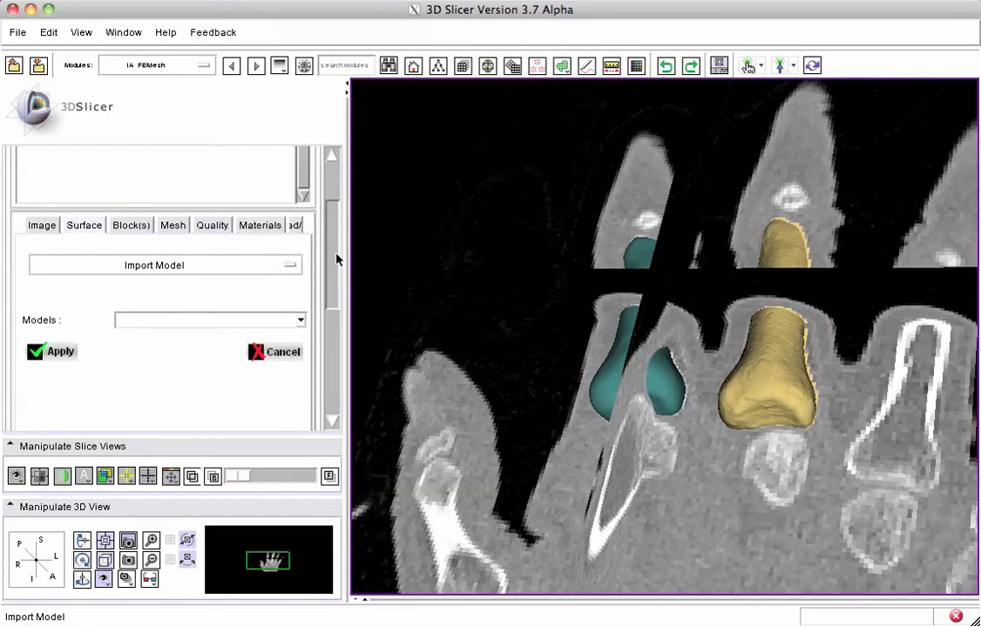
left_click(302, 316)
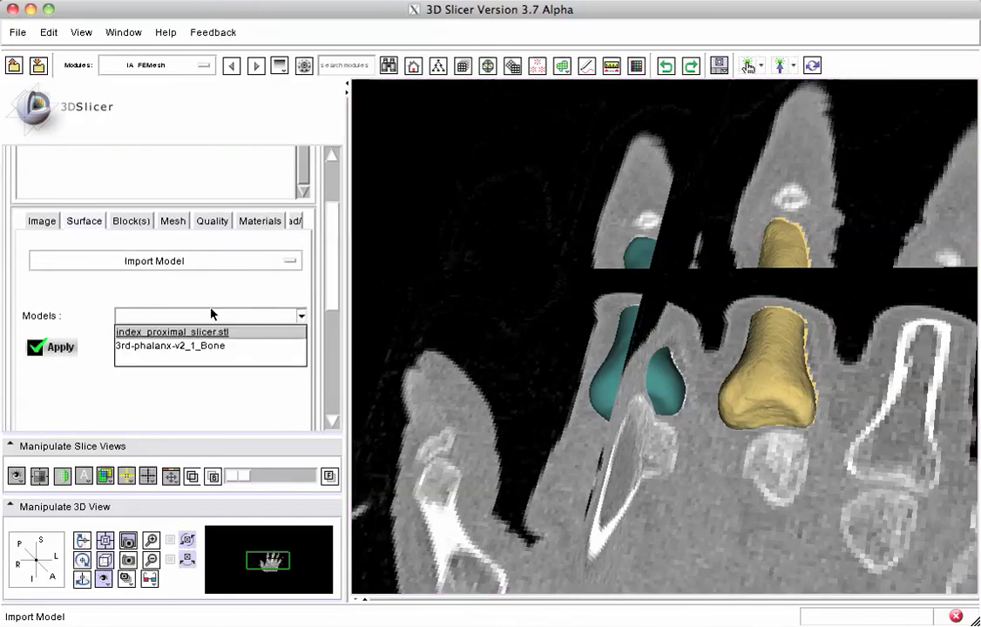
left_click(139, 346)
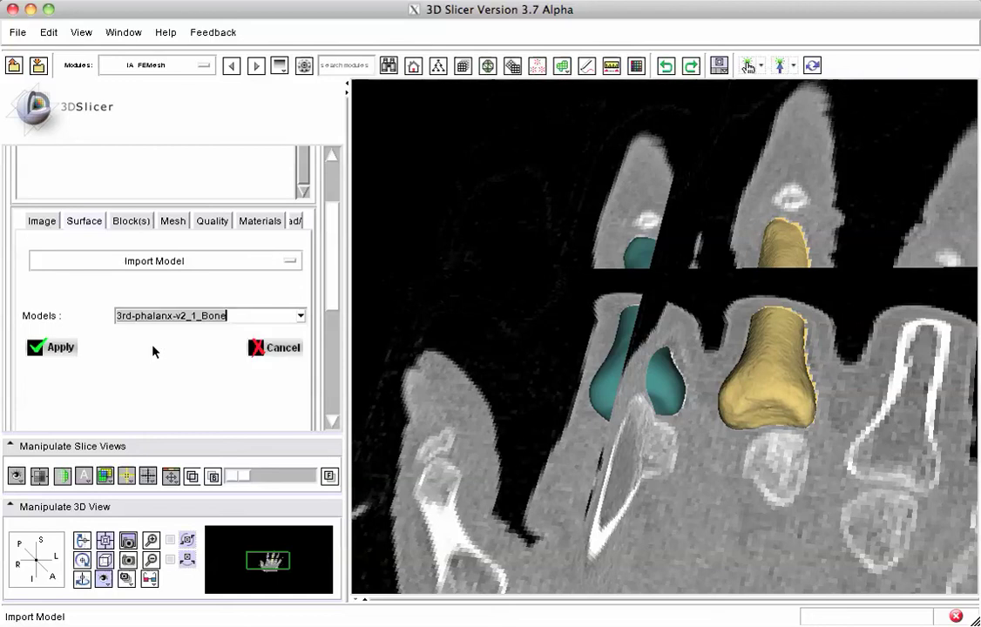
left_click(63, 353)
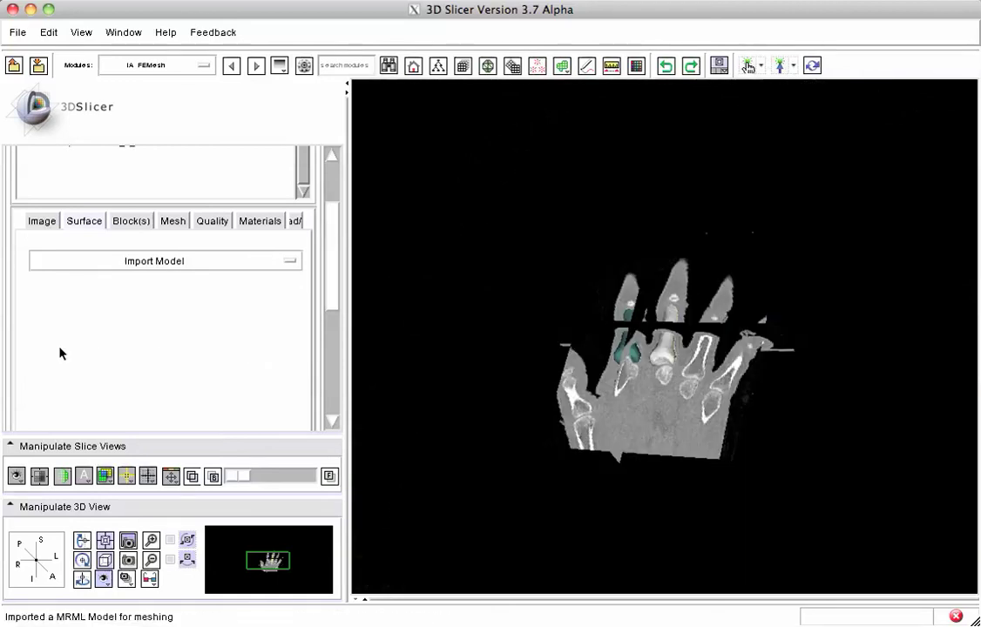
scroll(677, 423, "up", 3)
scroll(678, 424, "up", 2)
scroll(659, 474, "up", 5)
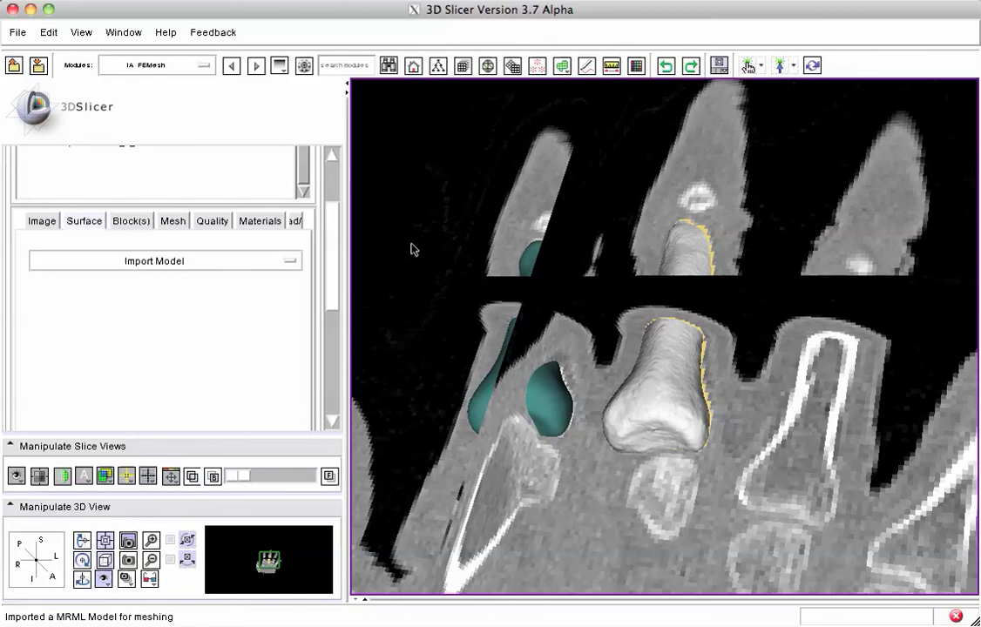
left_click_drag(340, 244, 341, 199)
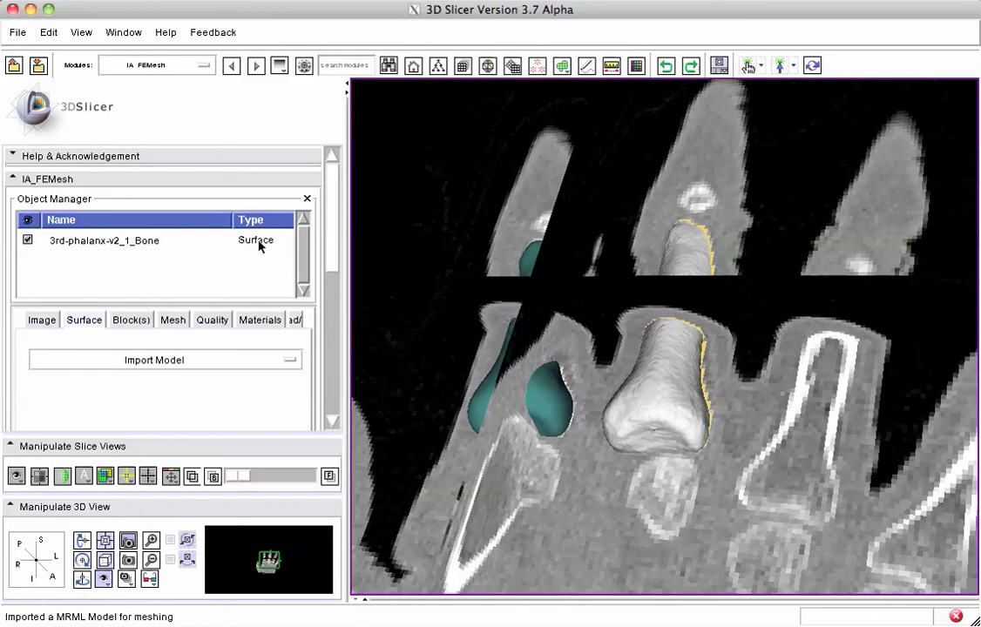
On the Block(s) tab, create a building block from the surface bounds
left_click(135, 319)
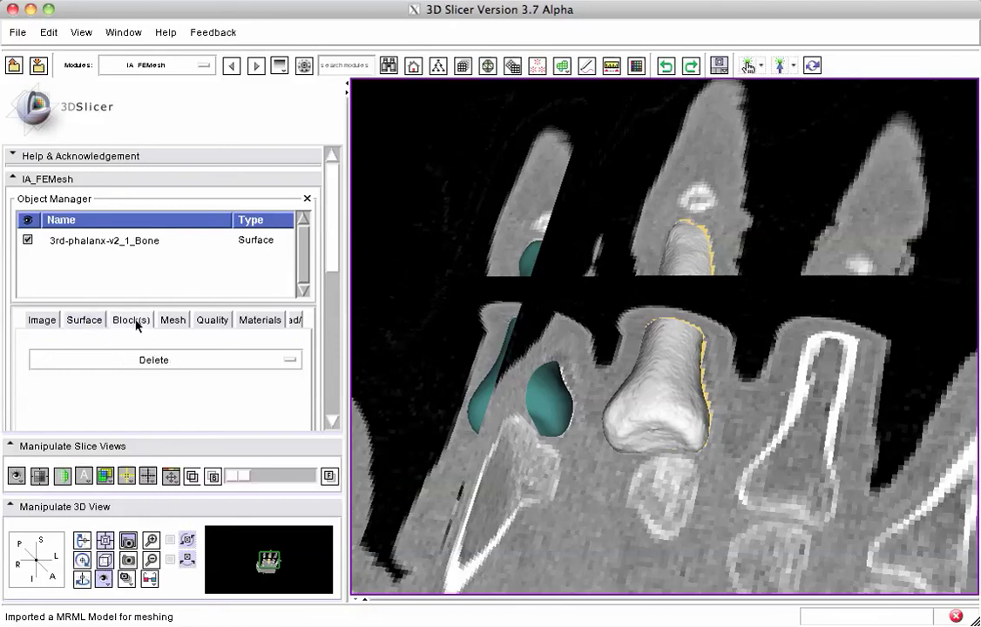
left_click(157, 360)
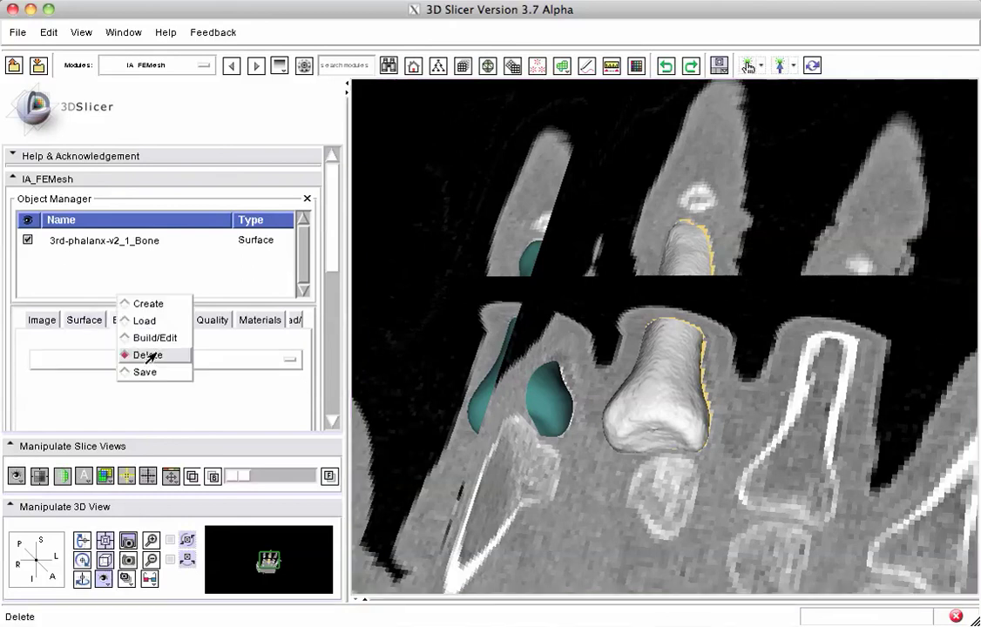
left_click(157, 304)
left_click_drag(326, 245, 330, 282)
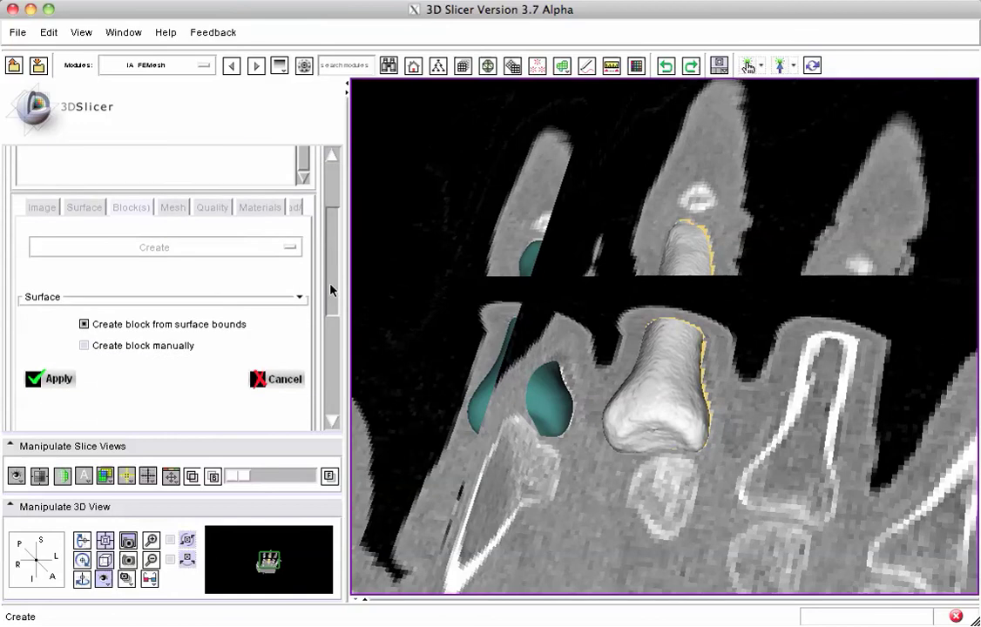
left_click(65, 373)
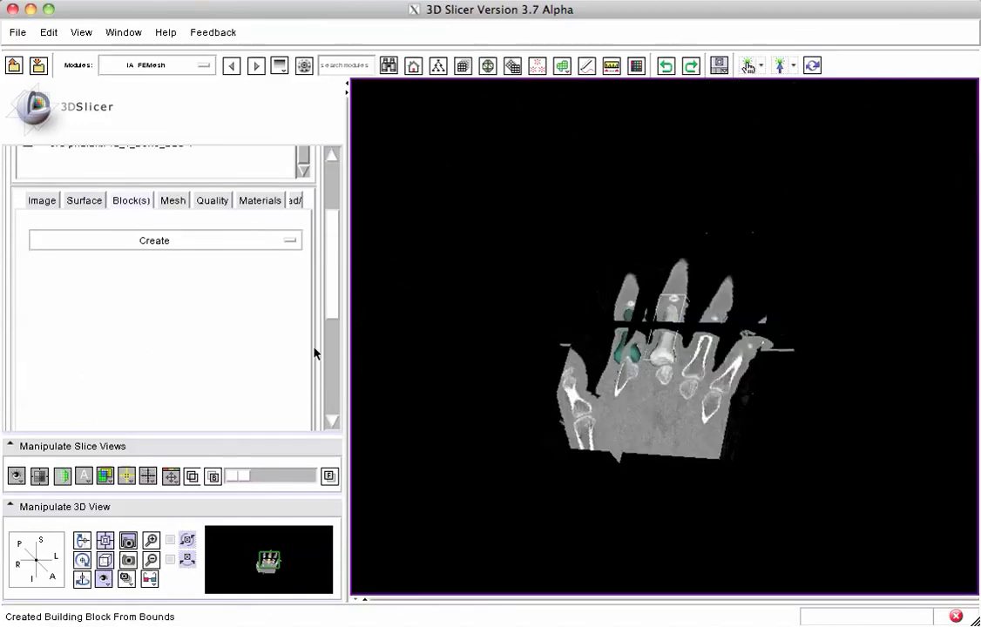
Rotate the 3D view to inspect the new block, then return to the Surface tab
left_click_drag(534, 343, 460, 333)
scroll(470, 359, "up", 2)
scroll(470, 359, "up", 4)
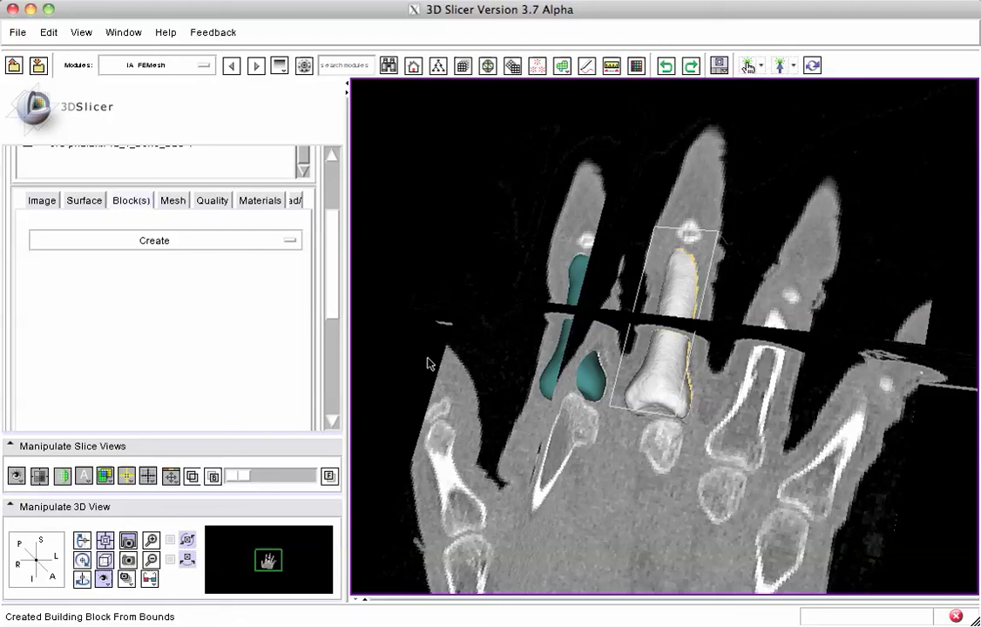
left_click_drag(332, 233, 336, 199)
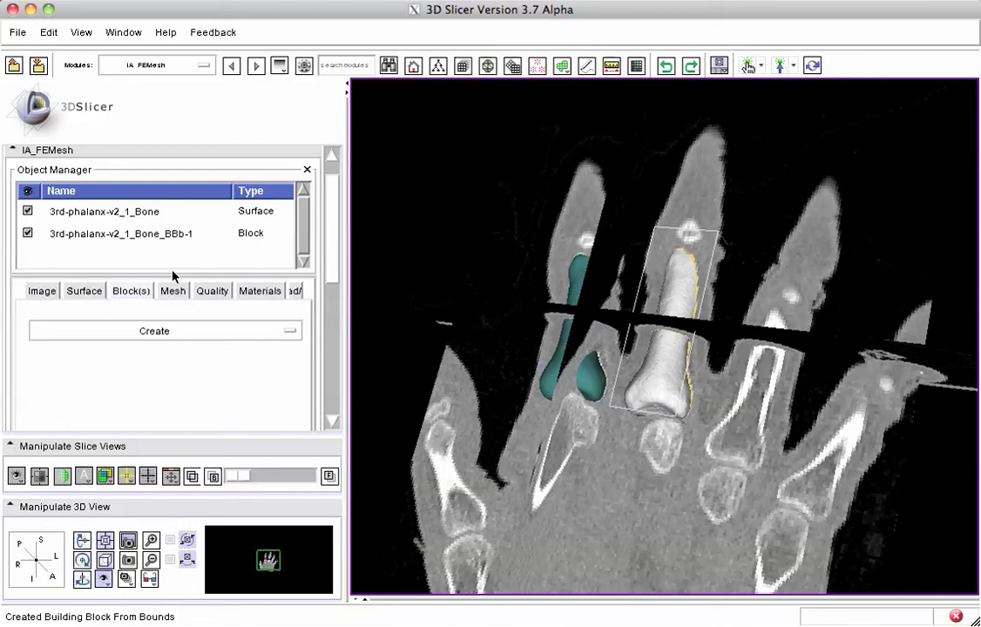
left_click(89, 290)
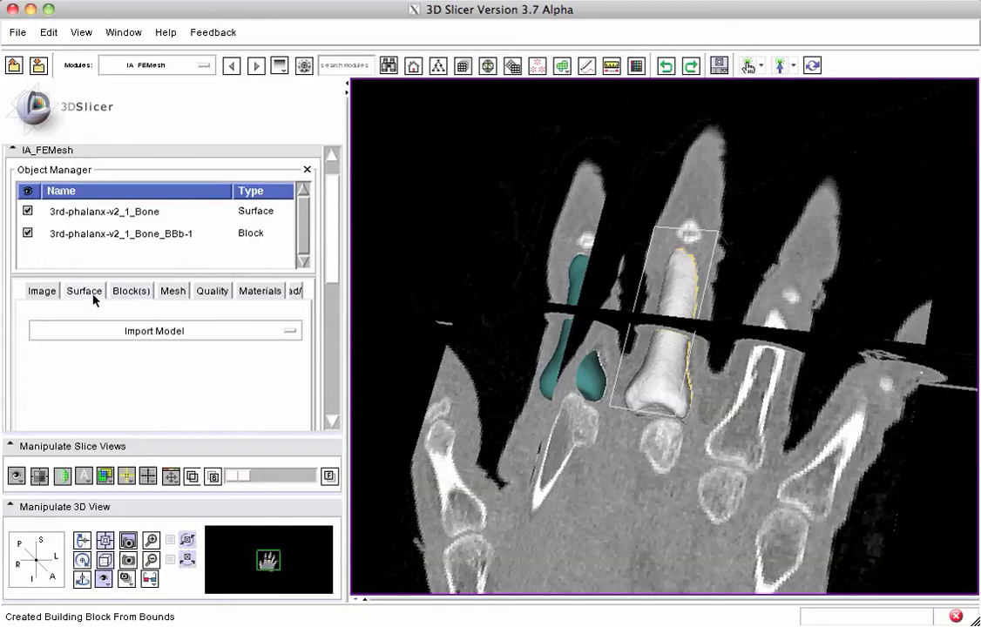
left_click(143, 332)
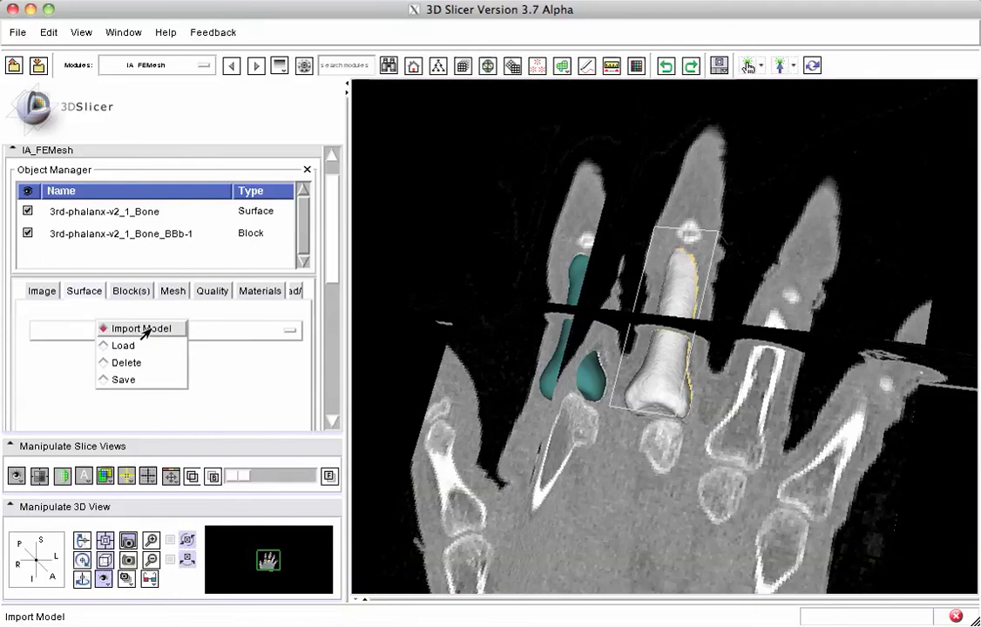